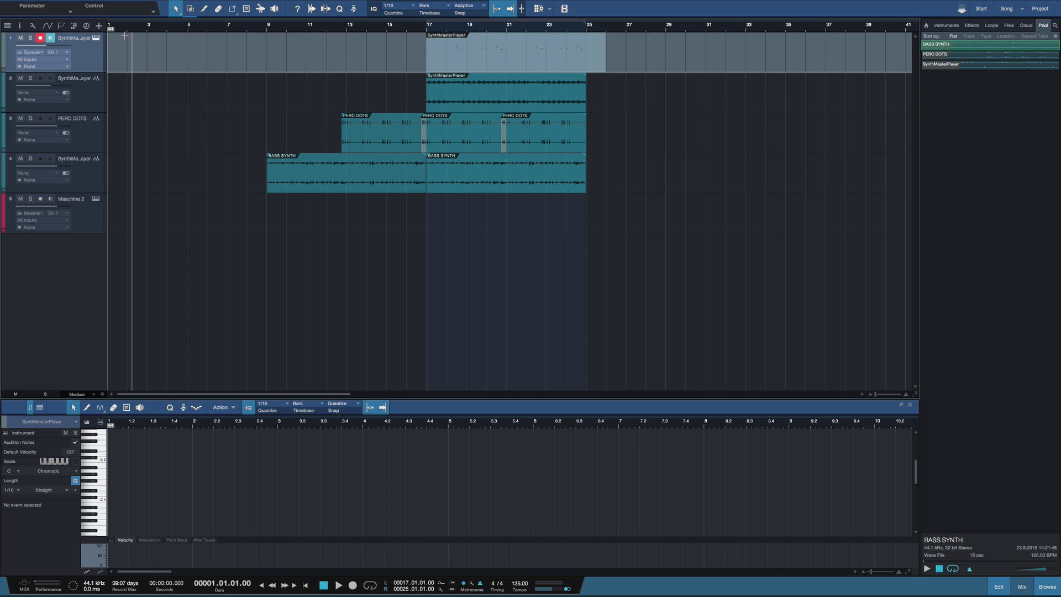
- Check and close track 1's SynthMaster Player instrument, then select track 4's BASS SYNTH audio
click(96, 38)
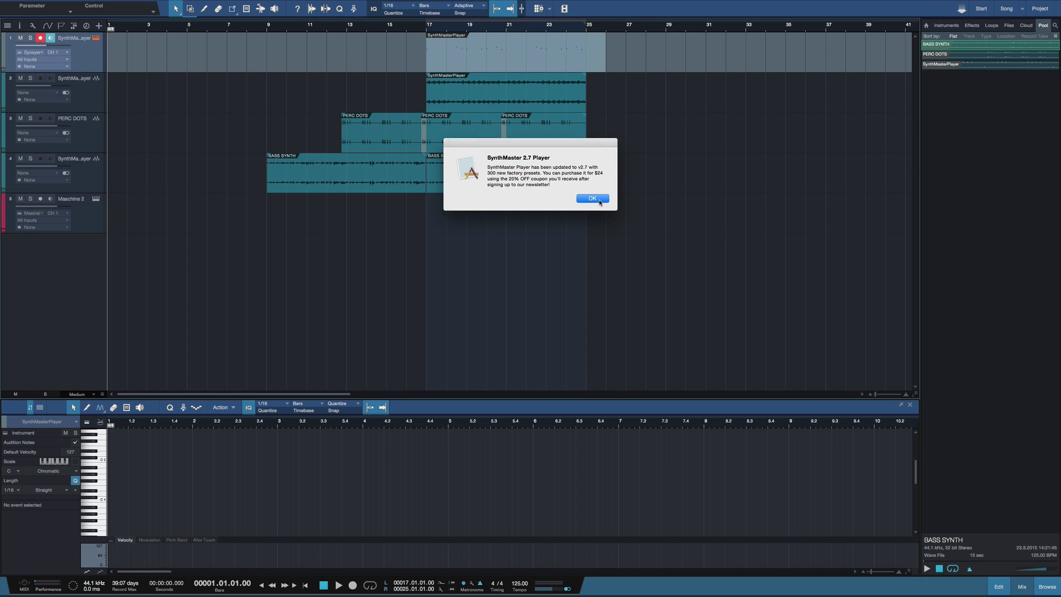
click(600, 199)
click(89, 139)
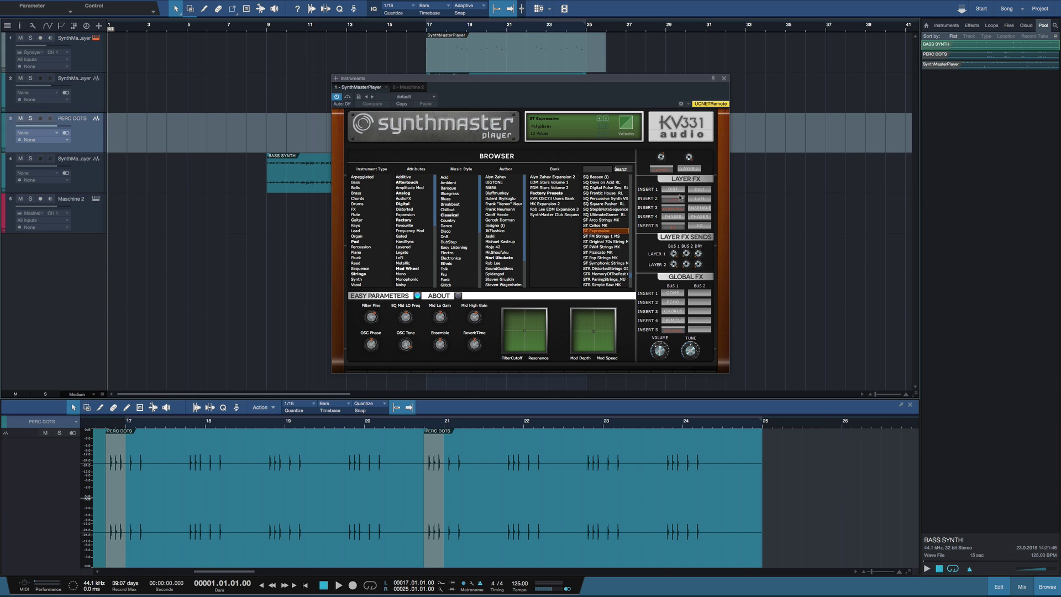
click(724, 78)
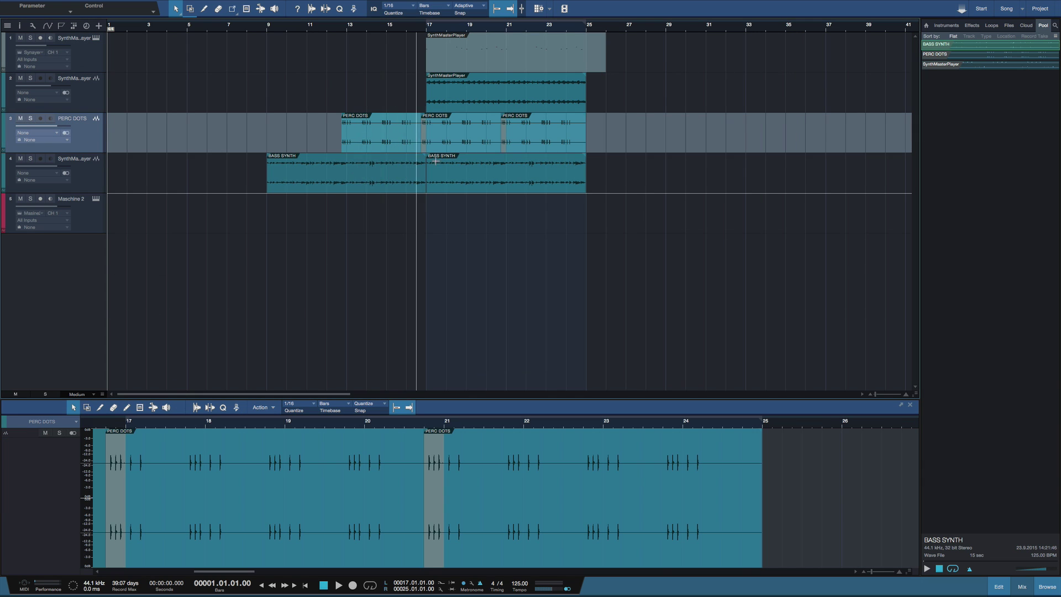
click(88, 185)
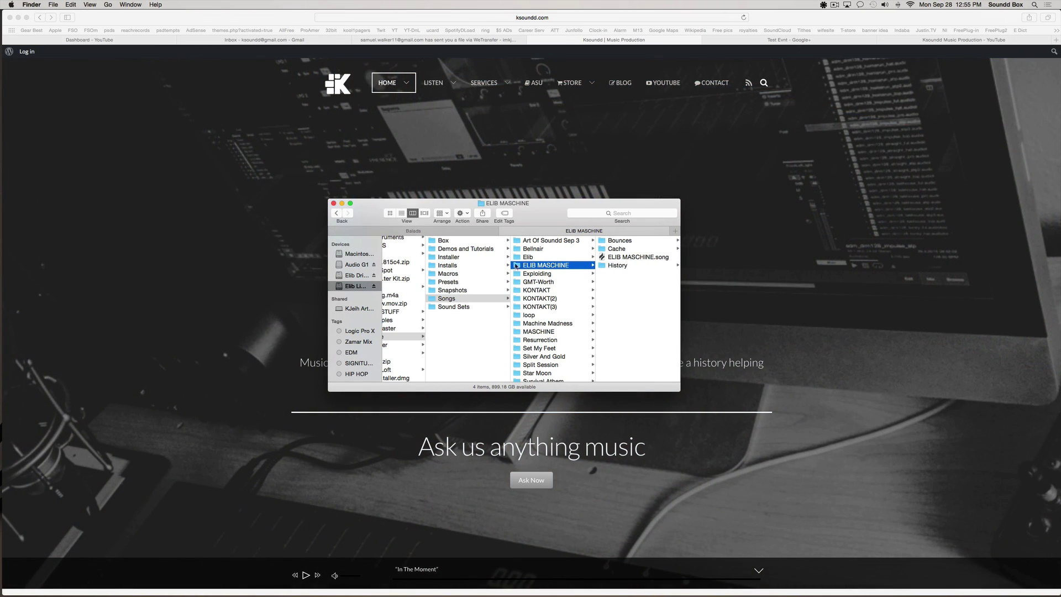
- Look at the mp3 in the Balads folder, then select ELIB MASCHINE.song in its song folder
click(488, 232)
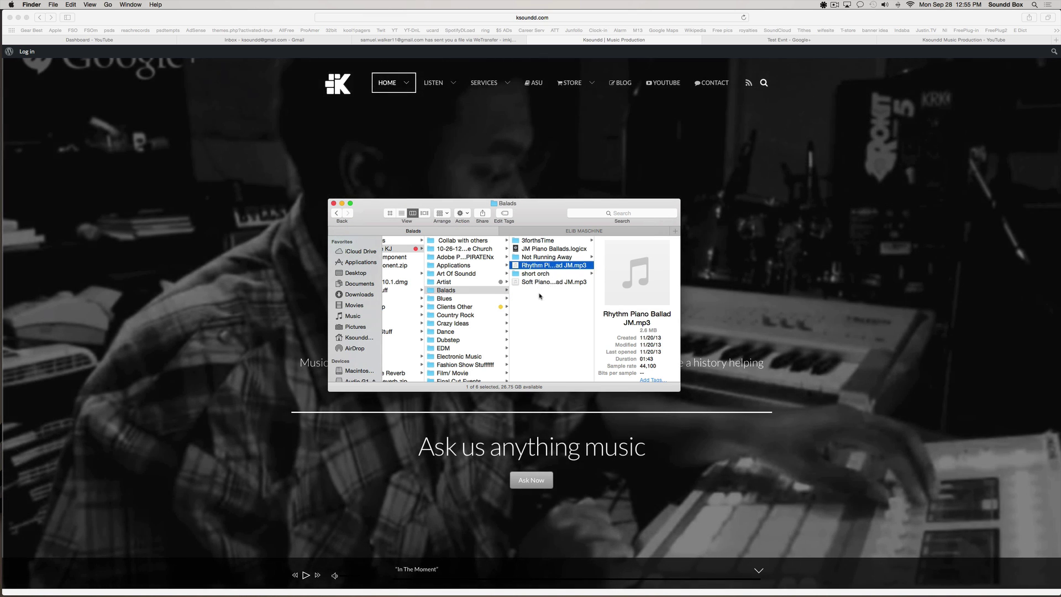
click(553, 233)
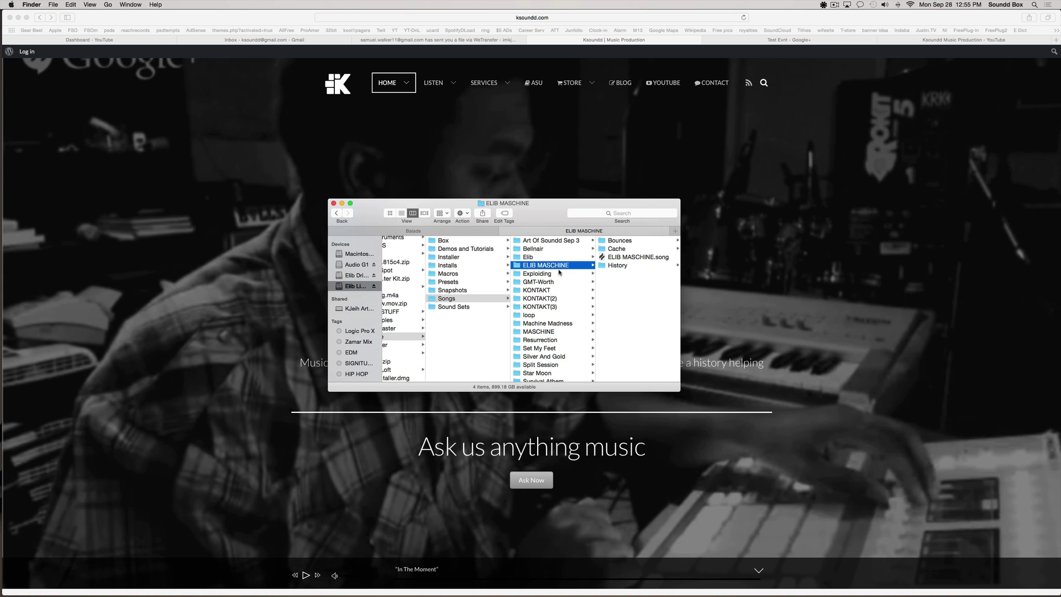
click(629, 259)
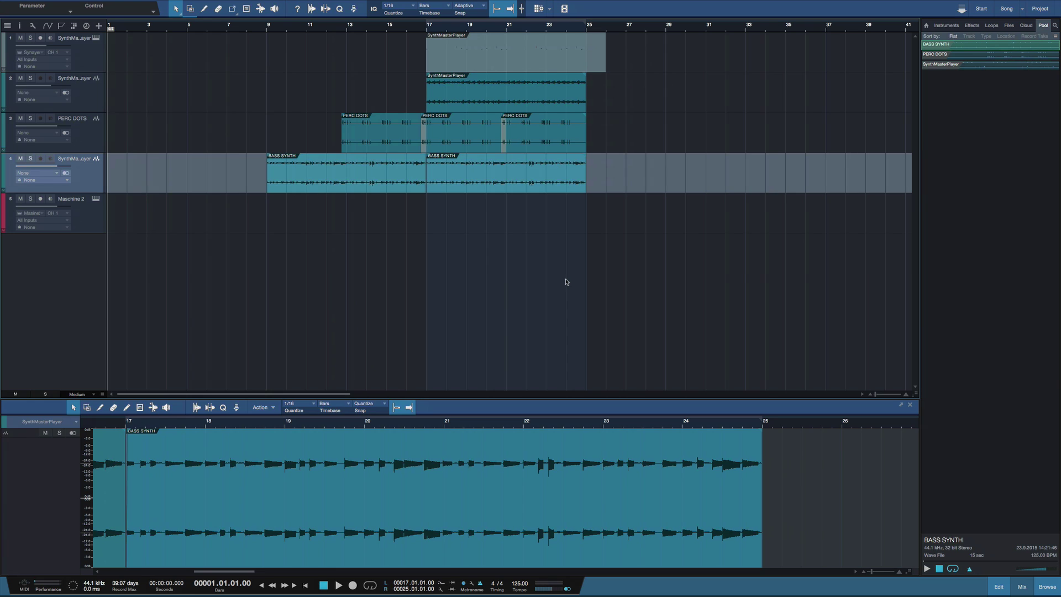
- Switch from full-screen Studio One to the desktop space showing Finder with ctrl+Left
mouse_move(620, 3)
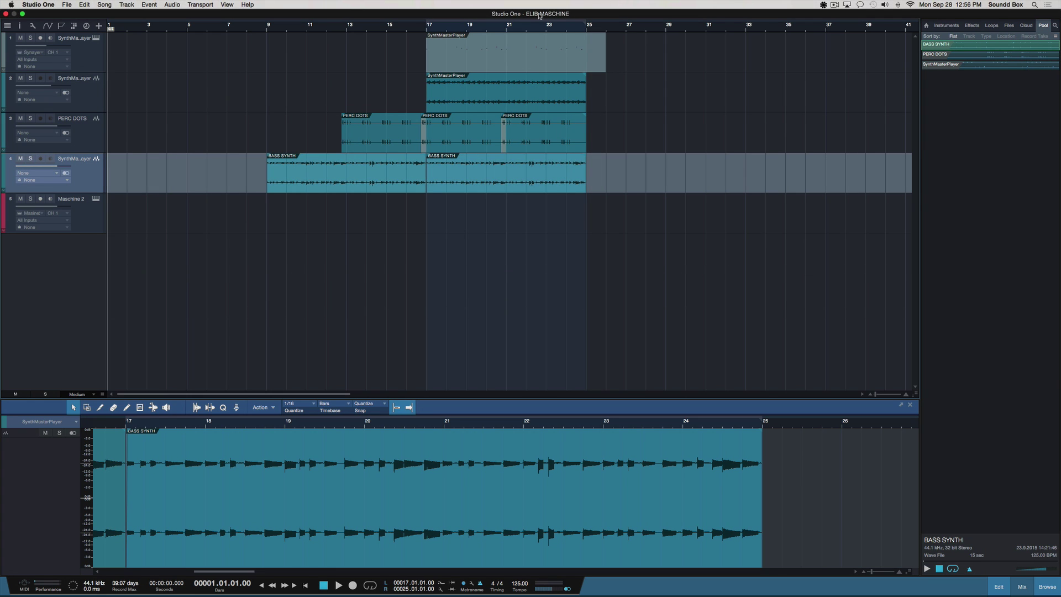
key(ctrl+Left)
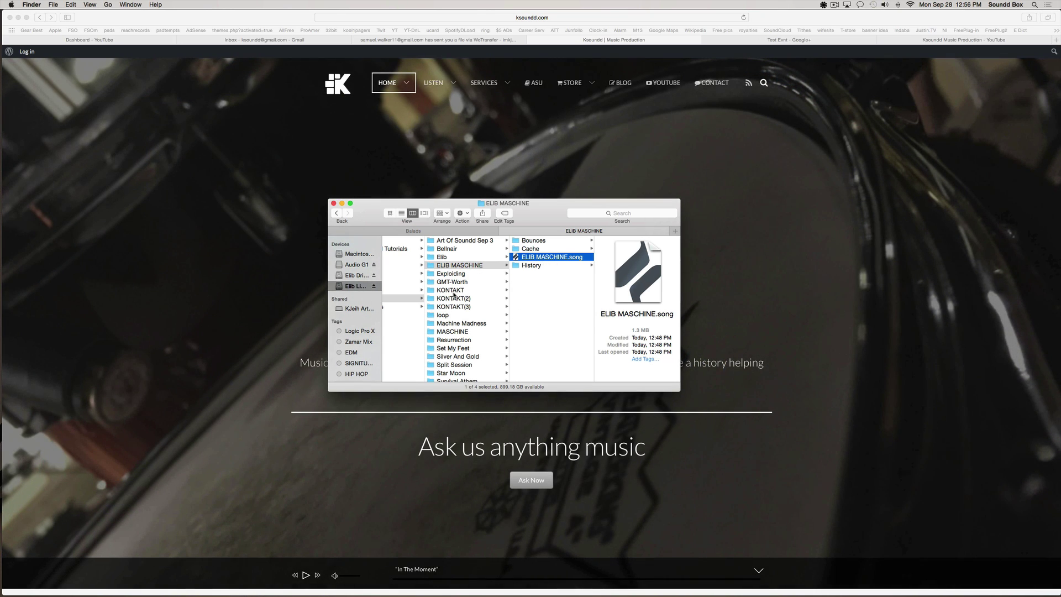
- Check the Balads folder, return to the ELIB MASCHINE folder, then go back to full-screen Studio One
click(464, 232)
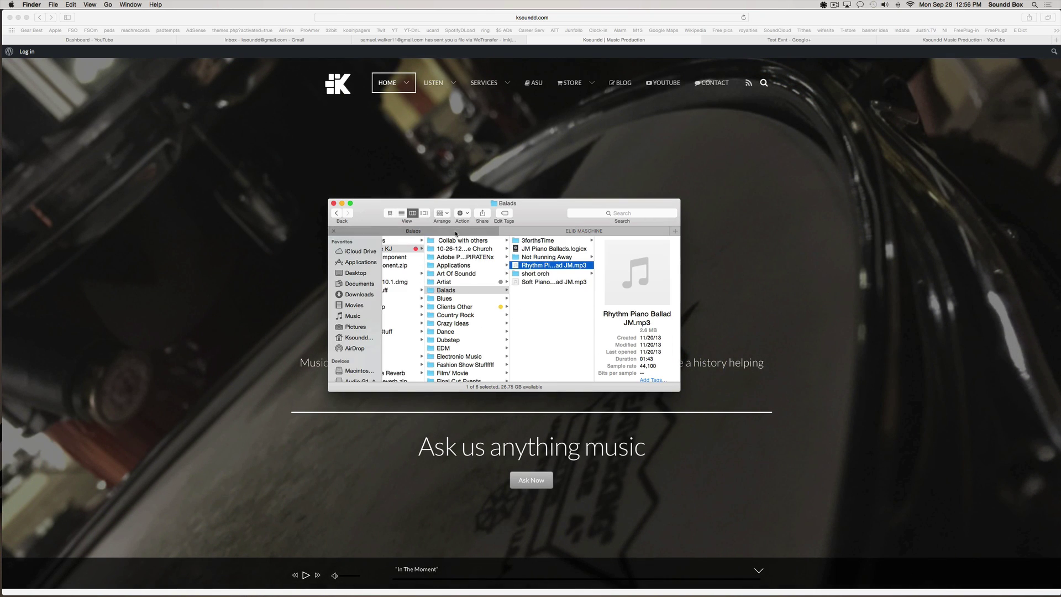
click(529, 232)
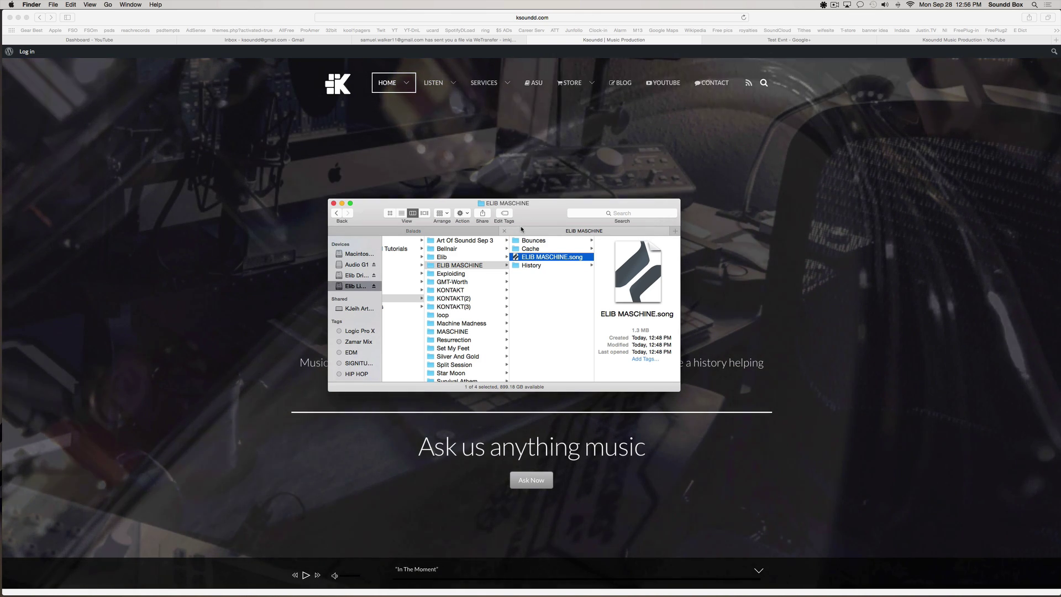
key(ctrl+Right)
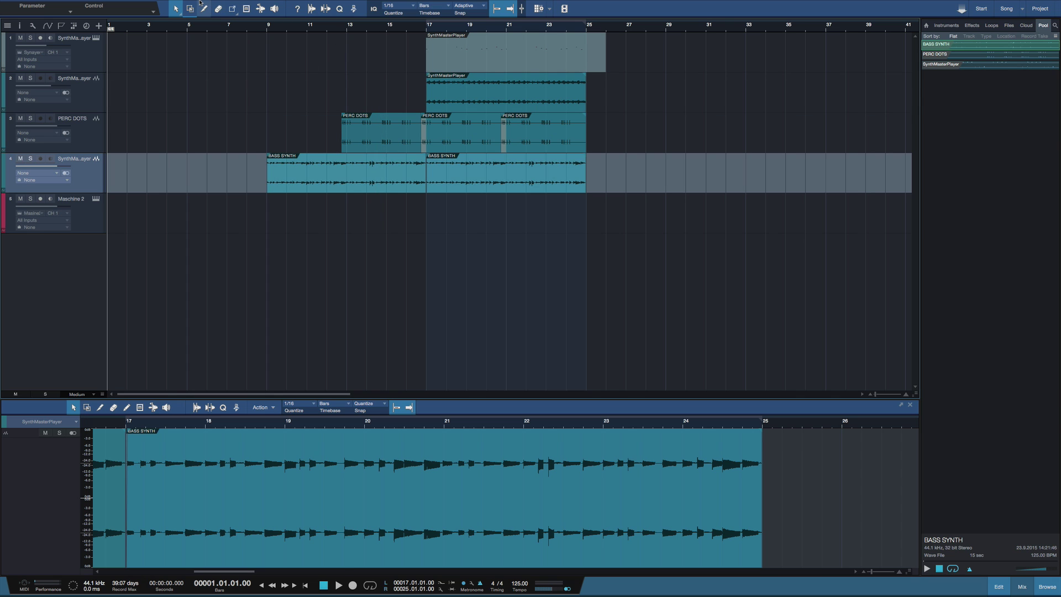
- Run Song > Copy External Files to gather all external audio into the song folder, then switch to Finder
mouse_move(200, 3)
click(110, 5)
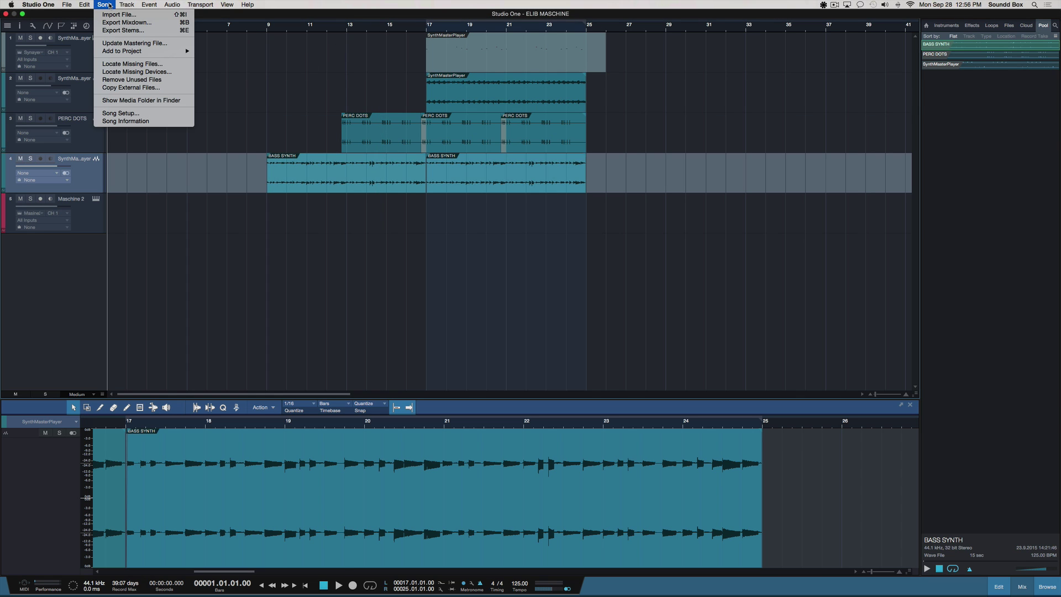
click(156, 88)
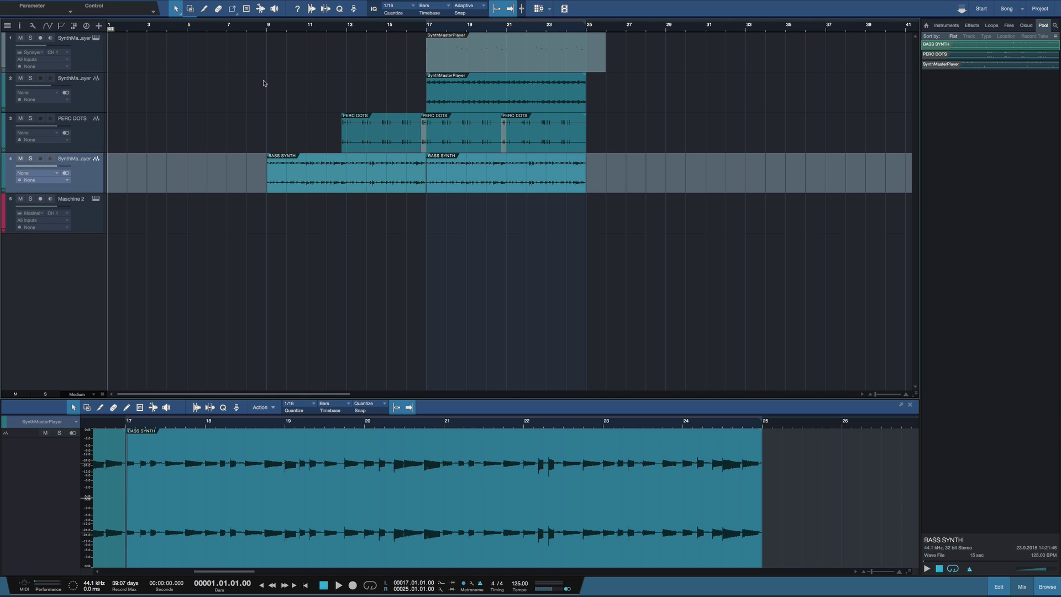
key(ctrl+Left)
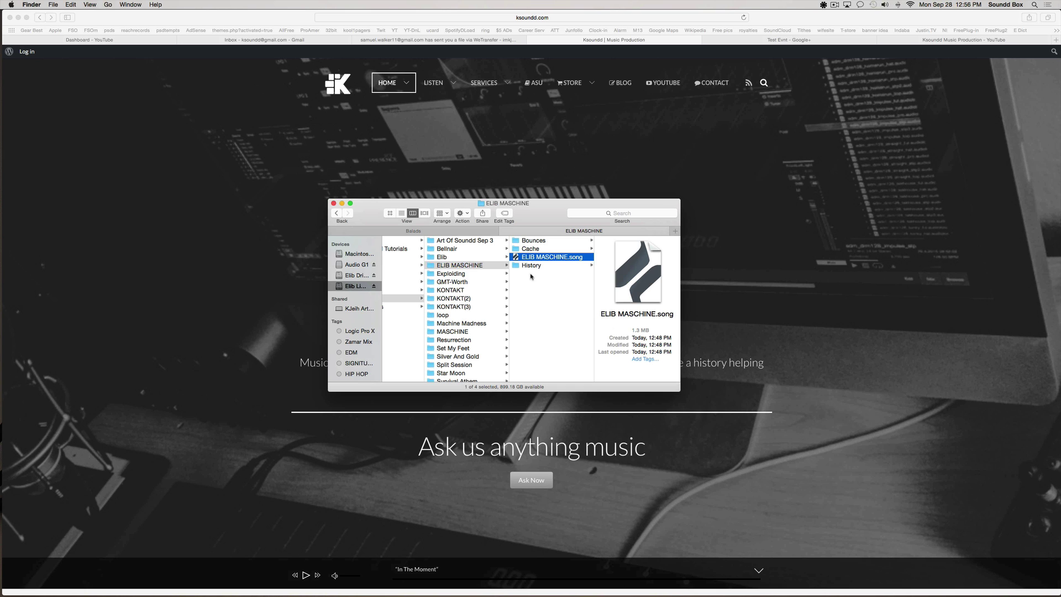
- Check Balads, then open ELIB MASCHINE's Bounces folder holding BASS SYNTH, PERC DOTS and SynthMasterPlayer wavs
click(413, 231)
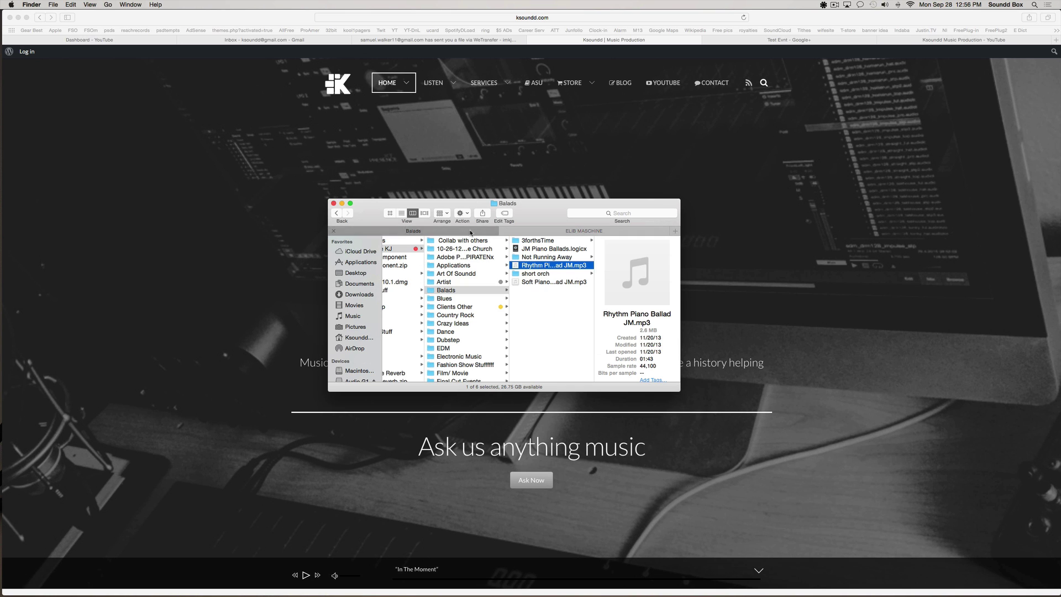
click(553, 230)
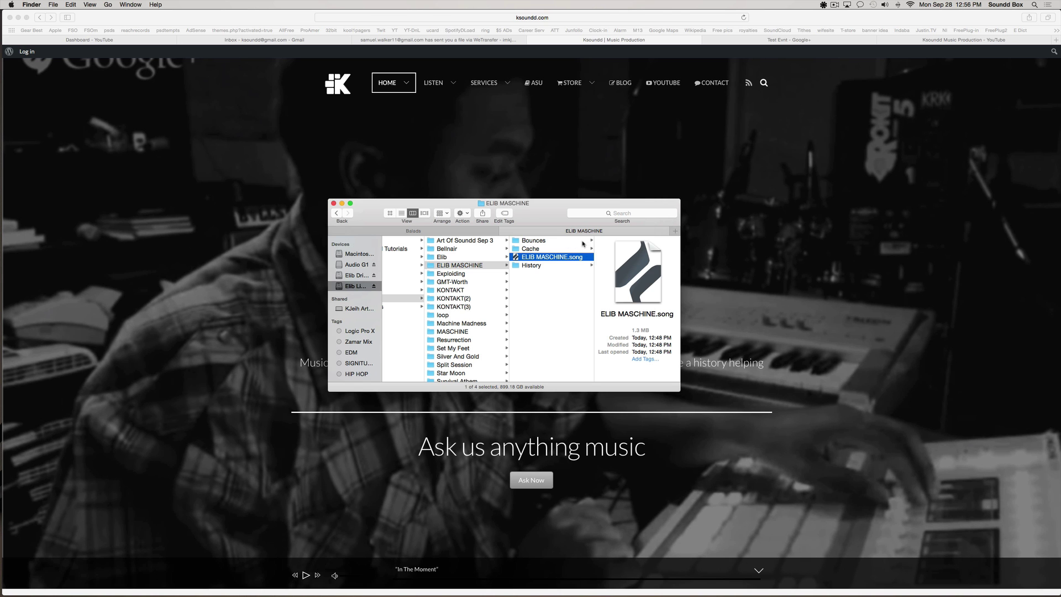
click(583, 242)
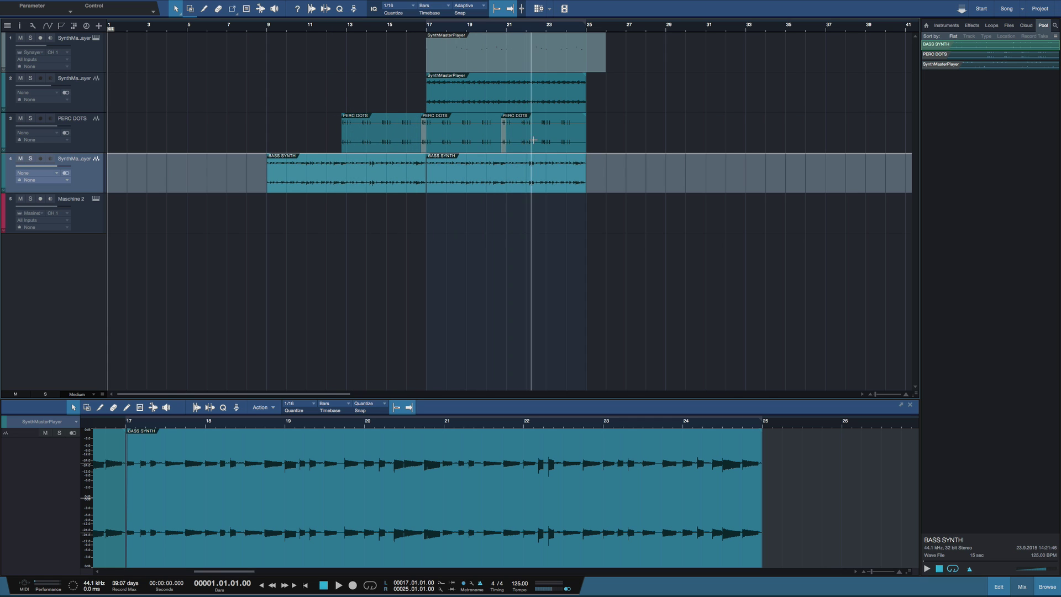
scroll(905, 128, right, 10)
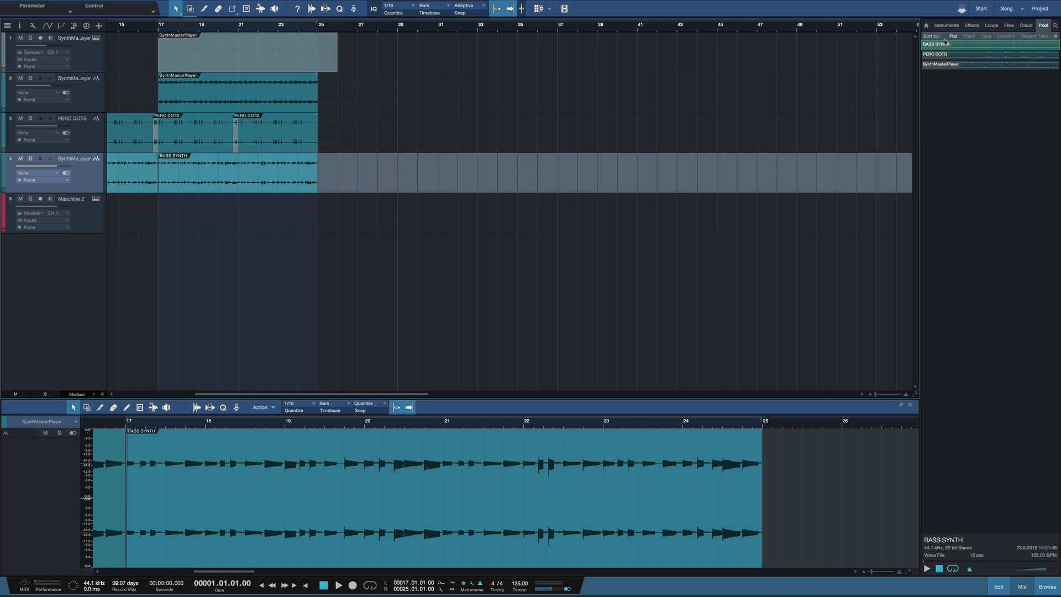
click(957, 65)
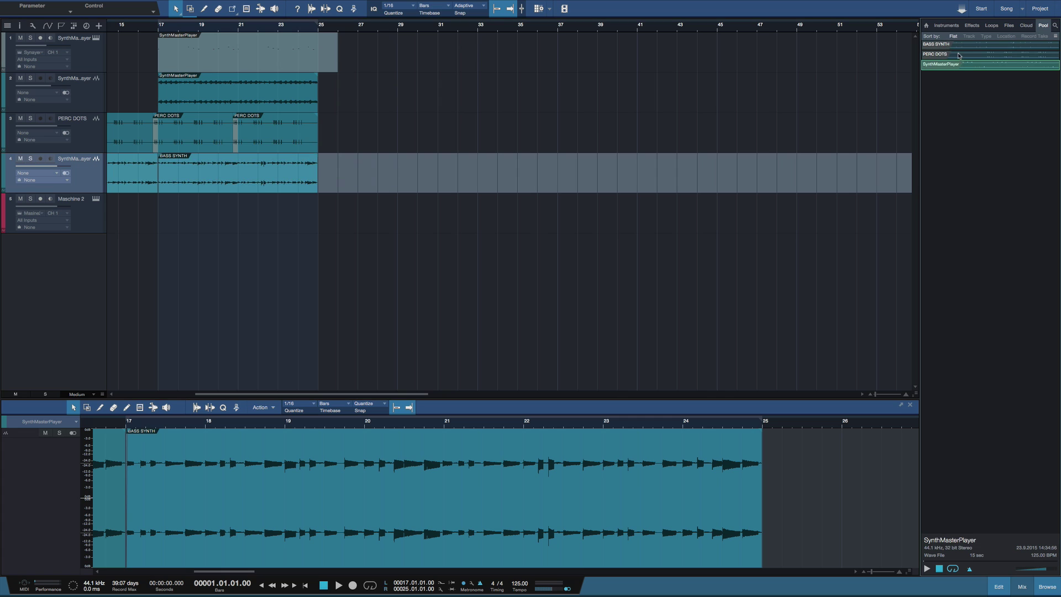
click(959, 55)
right_click(963, 56)
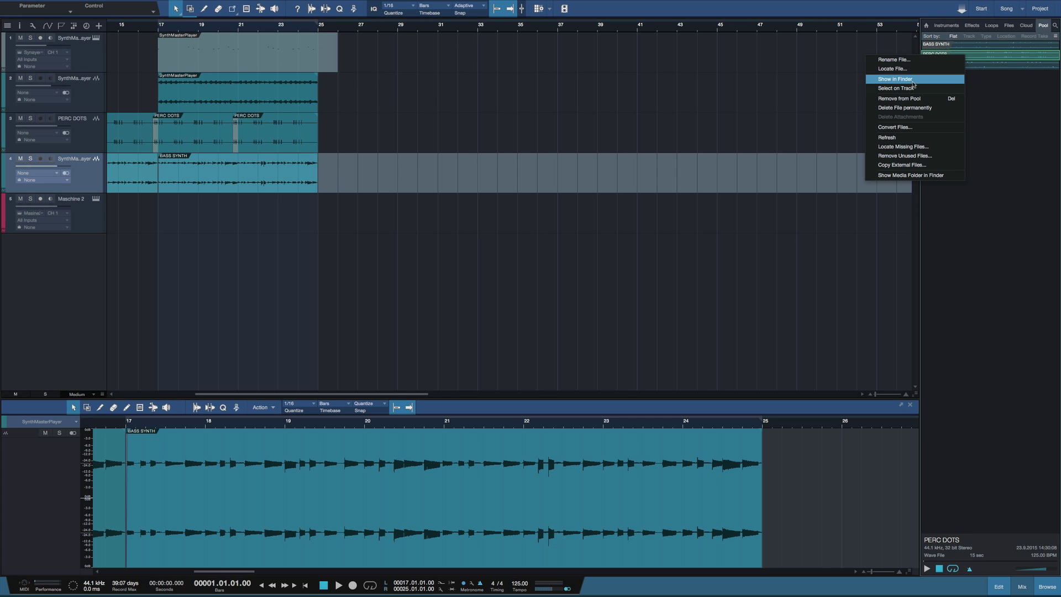
click(778, 94)
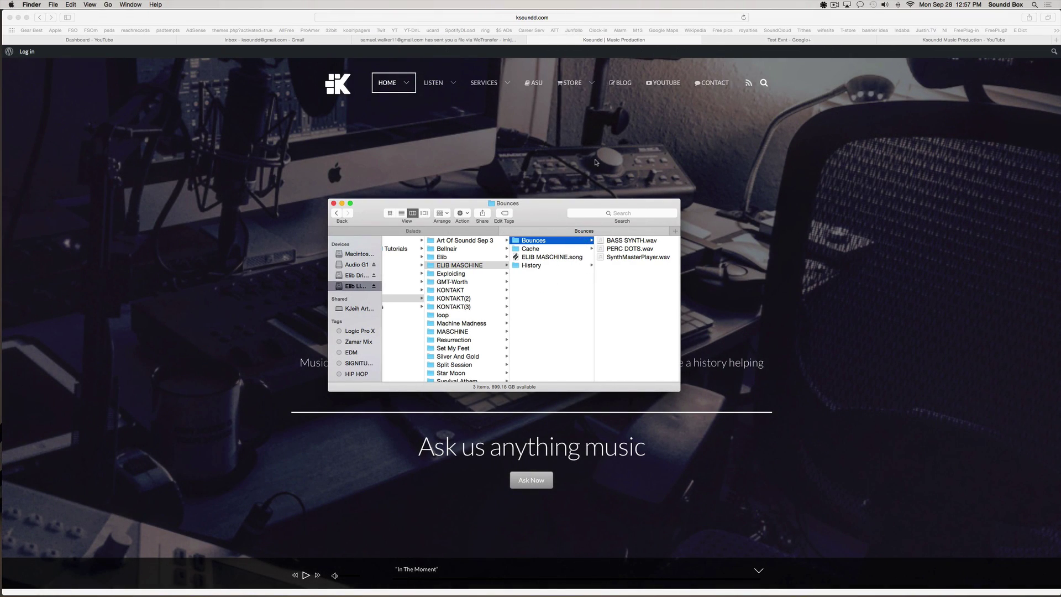
key(ctrl+Right)
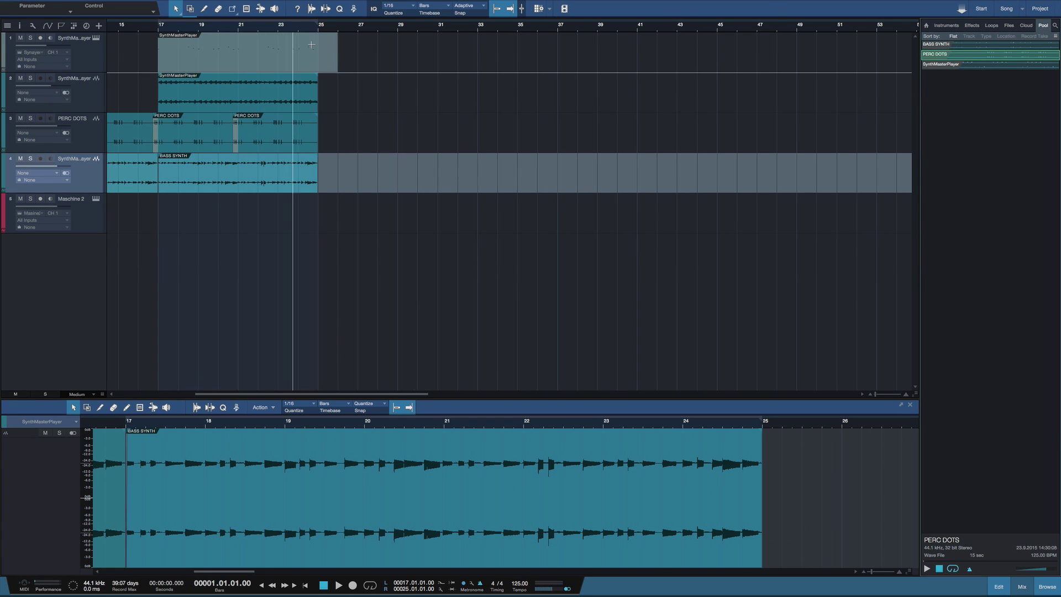
- Reveal the macOS menu bar and open the Studio One application menu
scroll(362, 127, left, 8)
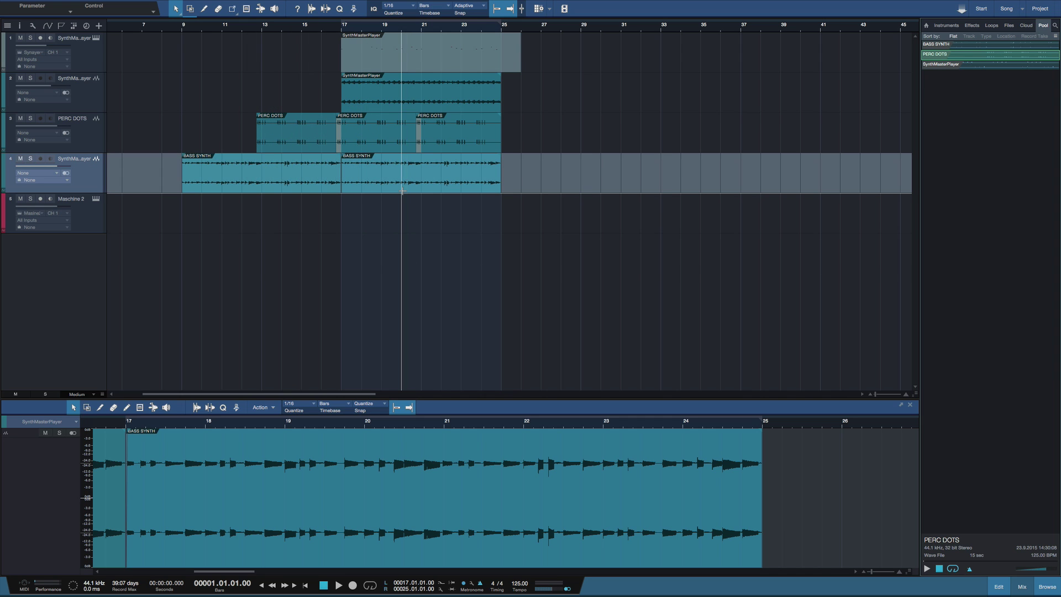
mouse_move(186, 3)
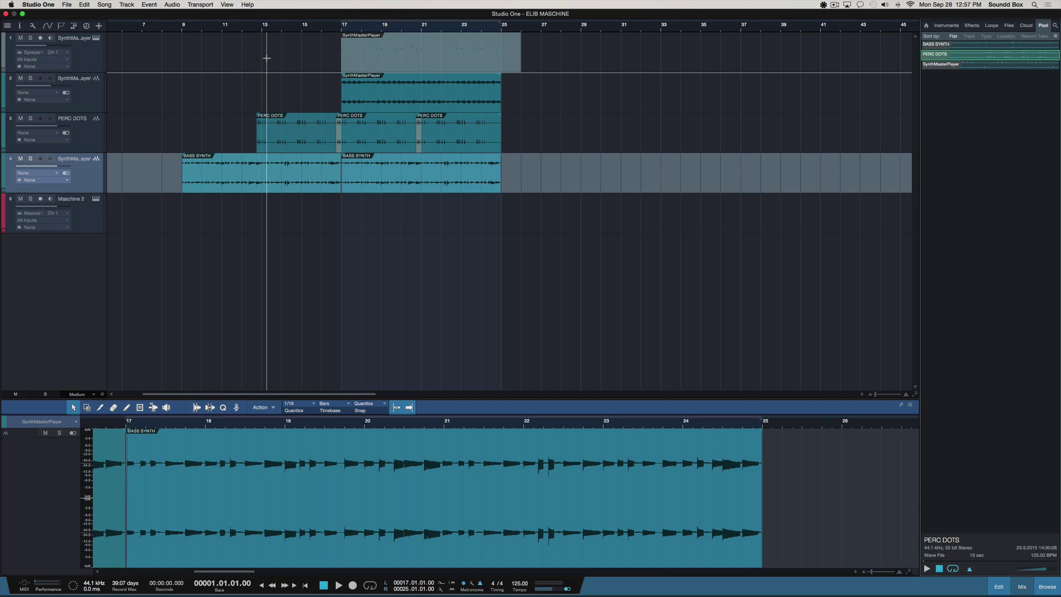
mouse_move(65, 4)
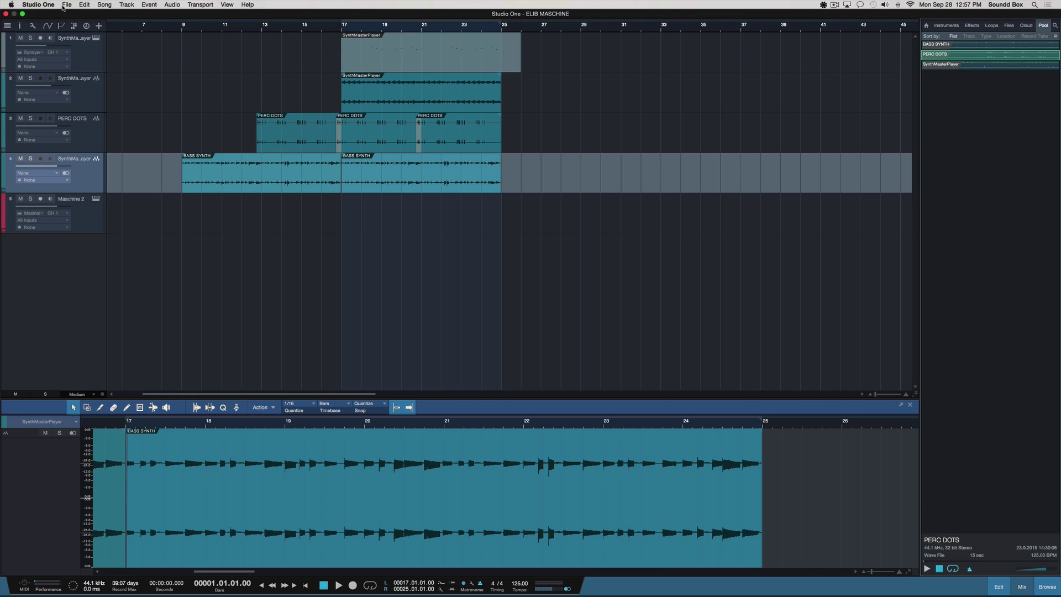
click(30, 4)
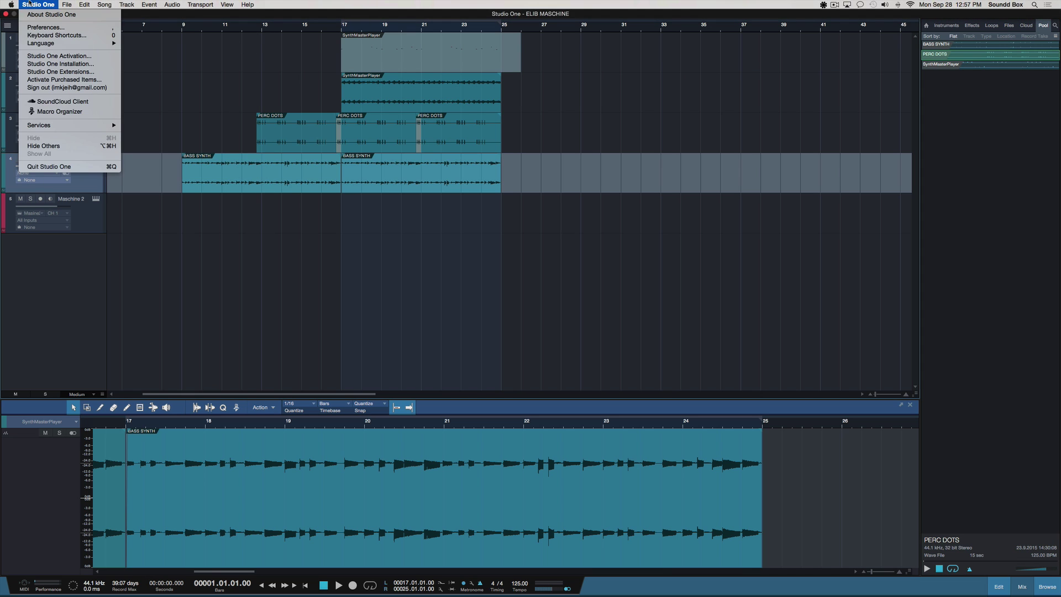
- Open Preferences and view Locations › User Data, with auto-save every 3:00 min and the copy-external-files prompt on
click(71, 29)
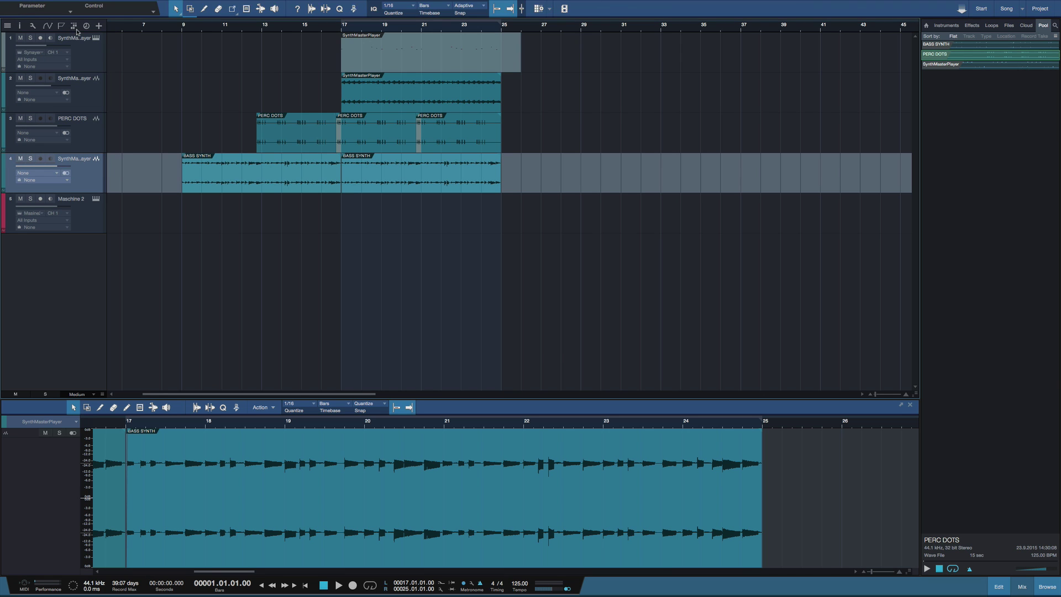
drag(556, 116, 610, 119)
click(493, 137)
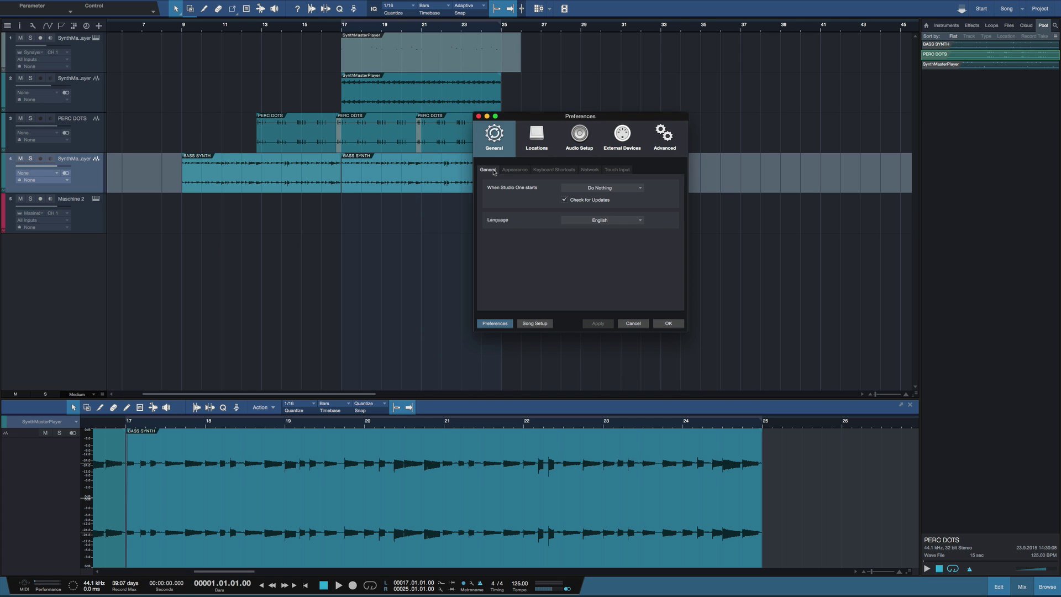
click(538, 139)
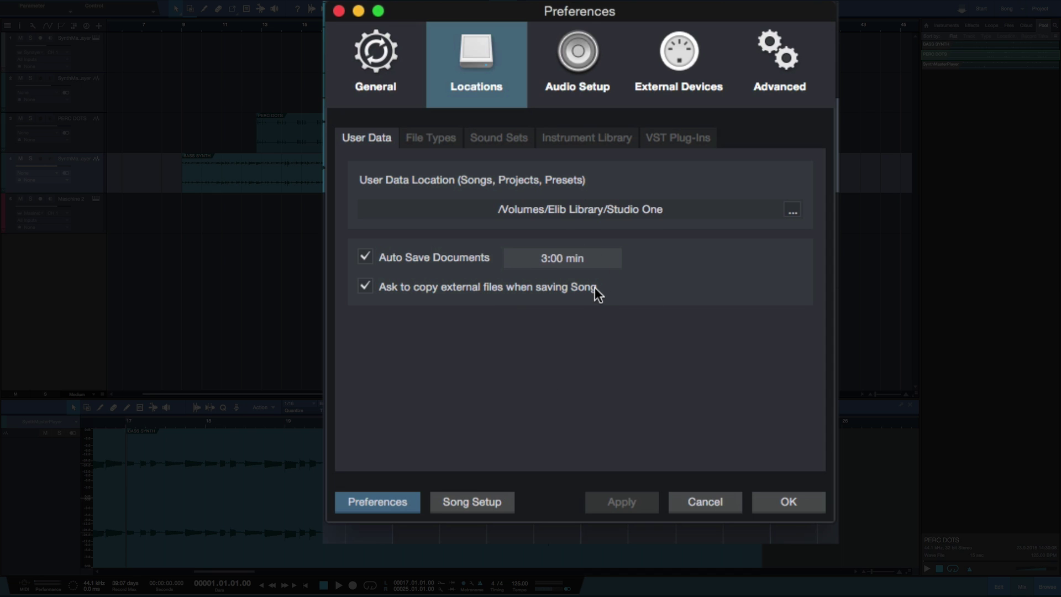
click(600, 258)
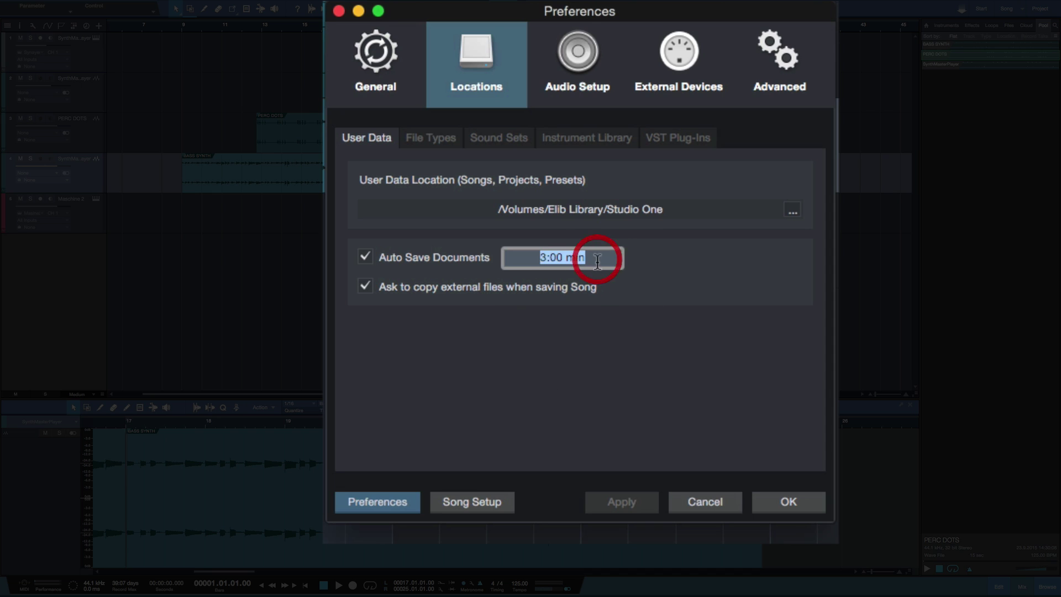
click(705, 260)
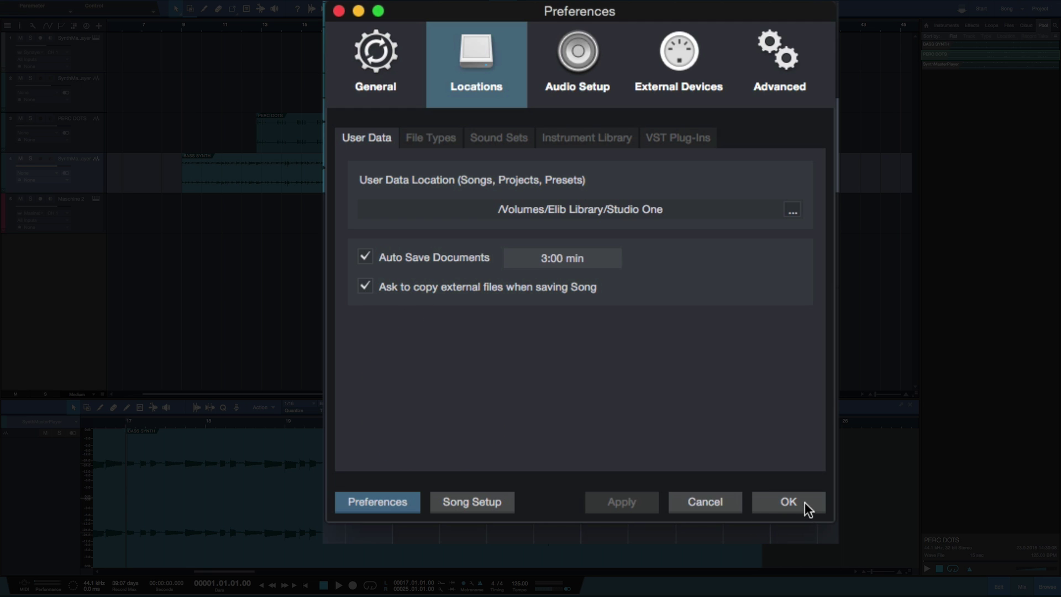
- Confirm the Preferences with OK, returning to the arrangement with BASS SYNTH in the editor
click(788, 501)
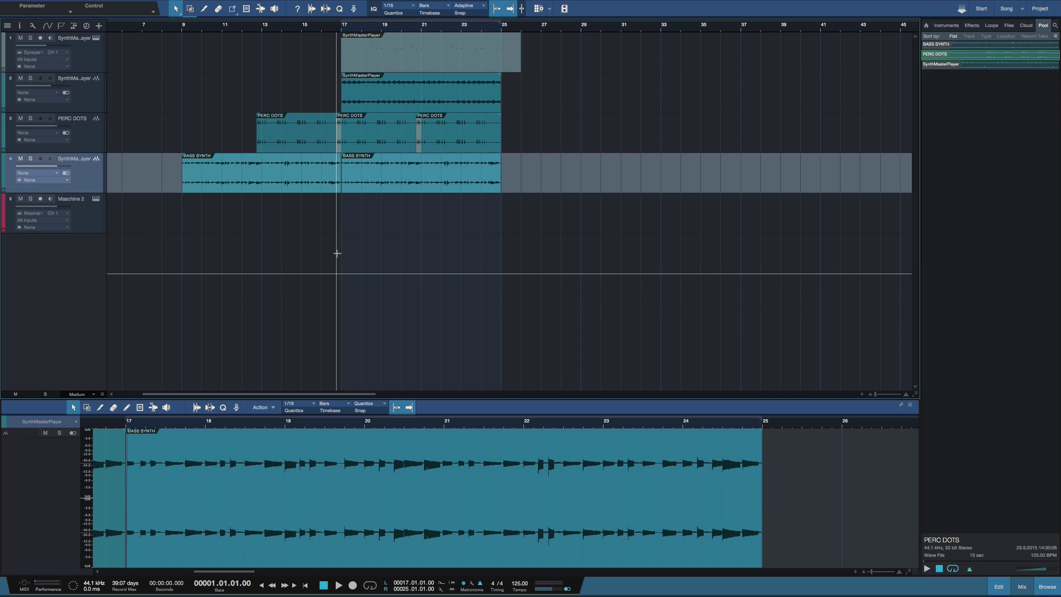
- Switch to the Finder desktop and select the ELIB MASCHINE song folder in column view
key(ctrl+Left)
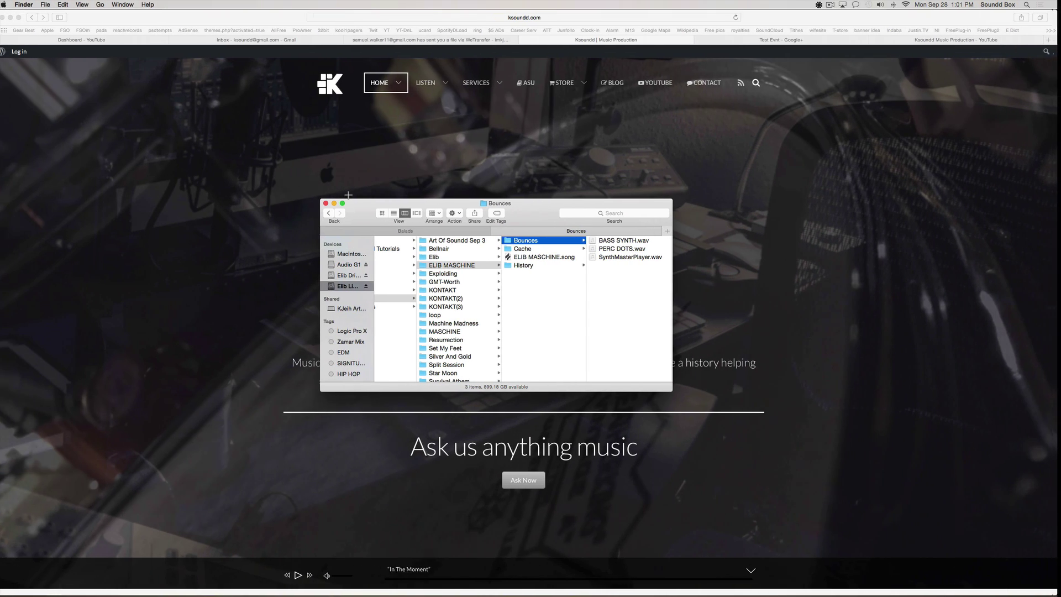
click(566, 276)
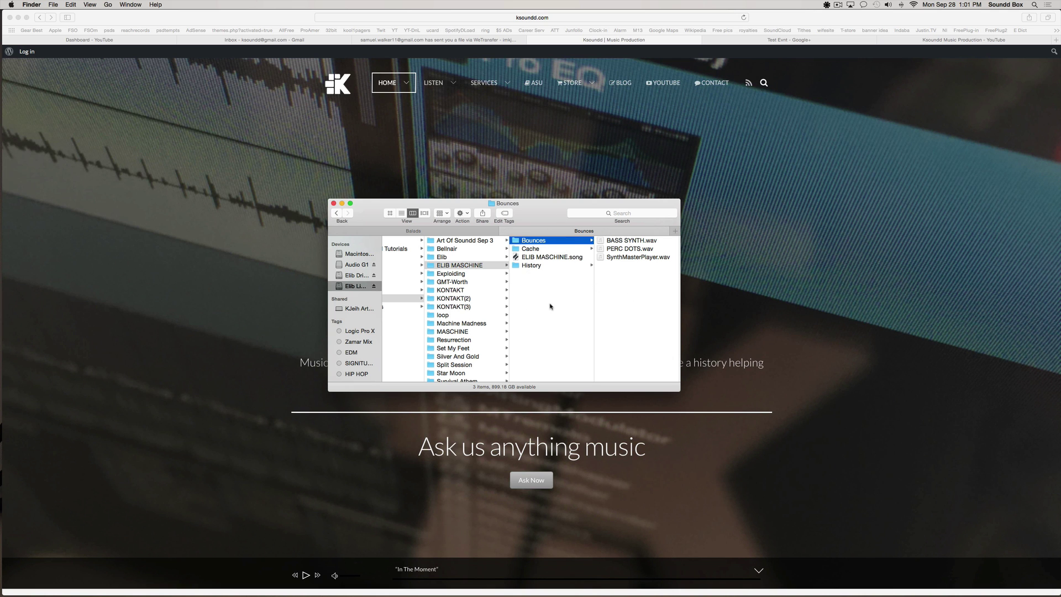
click(491, 266)
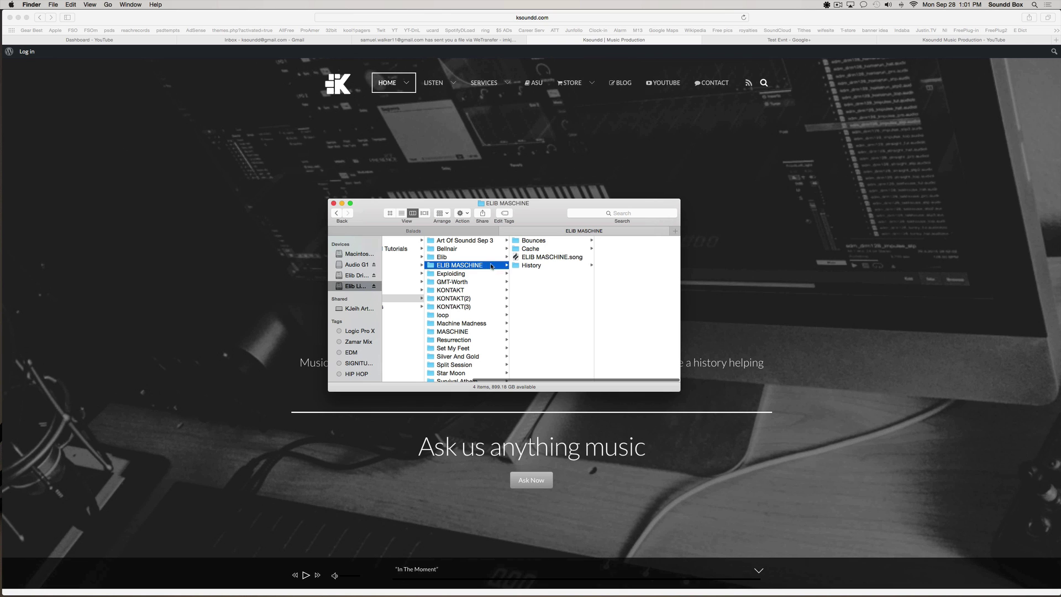
click(491, 266)
- Bring up the context menu for the ELIB MASCHINE folder in Finder, then dismiss it
right_click(458, 269)
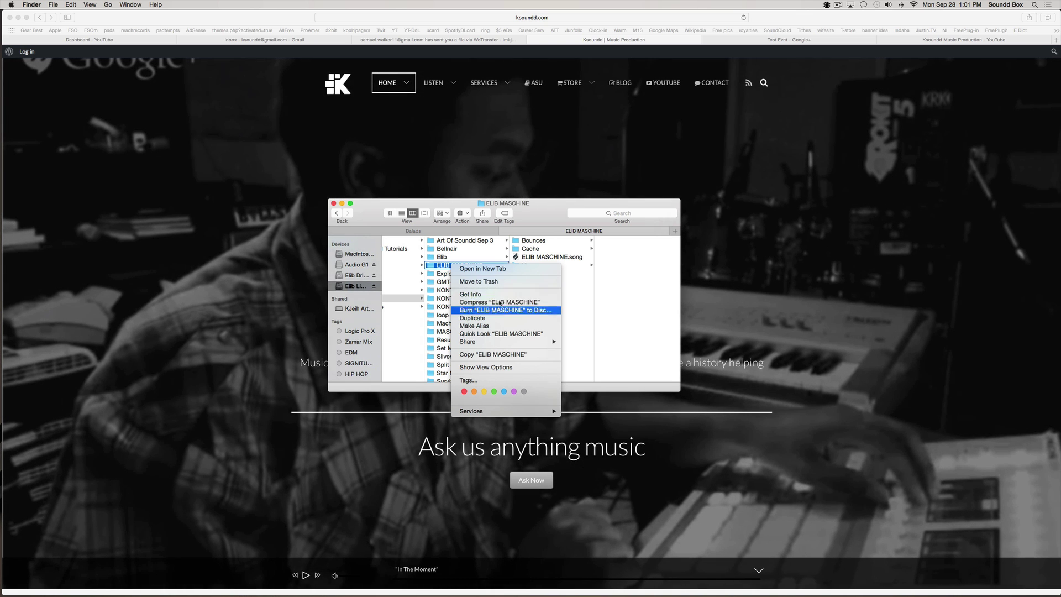
click(569, 275)
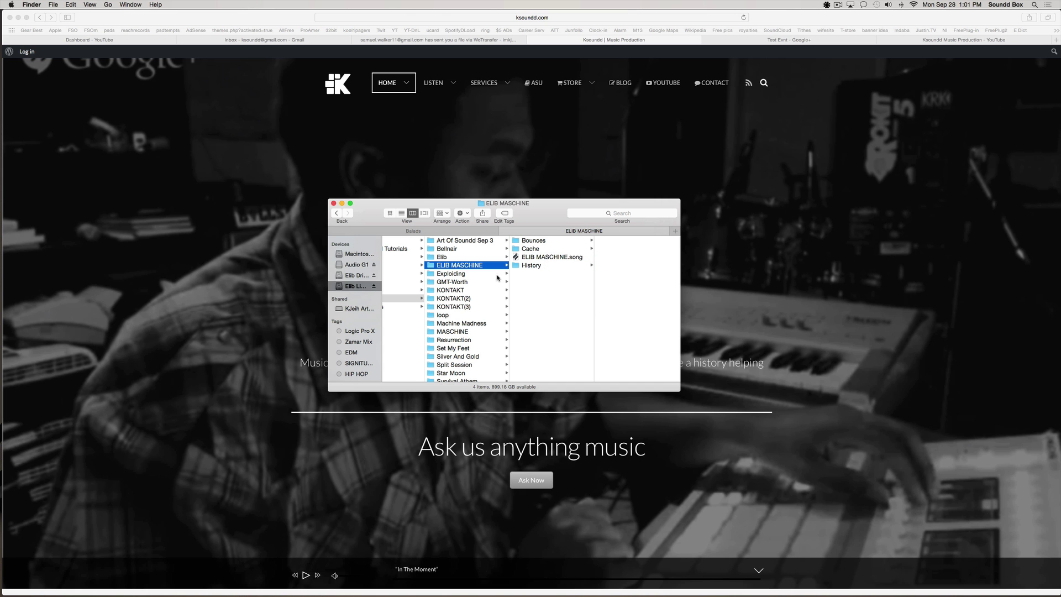